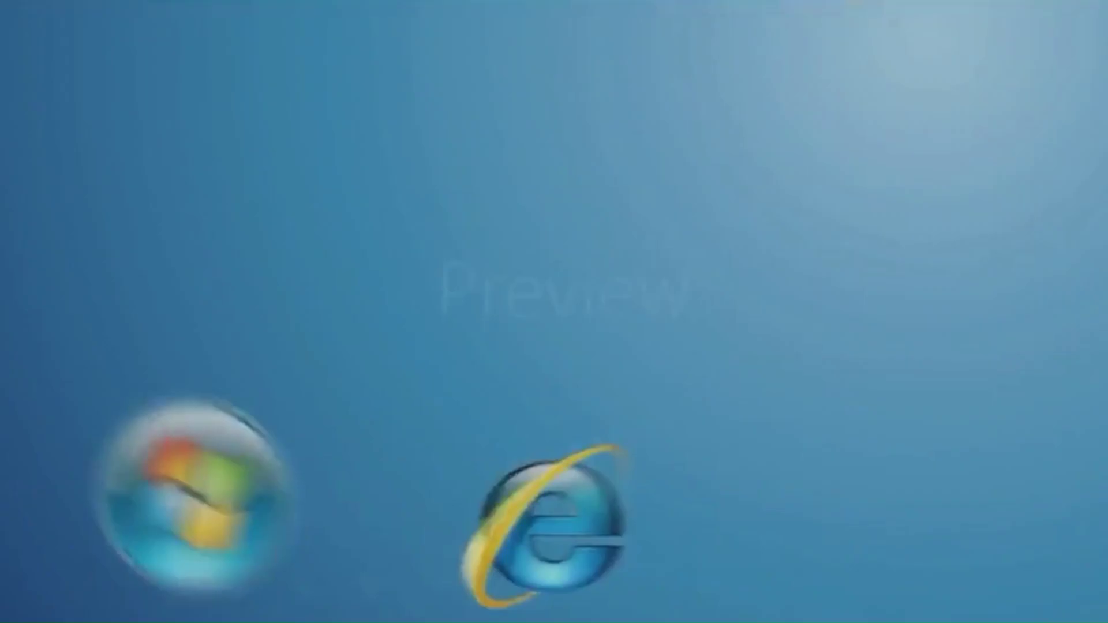
mouse_move(236, 465)
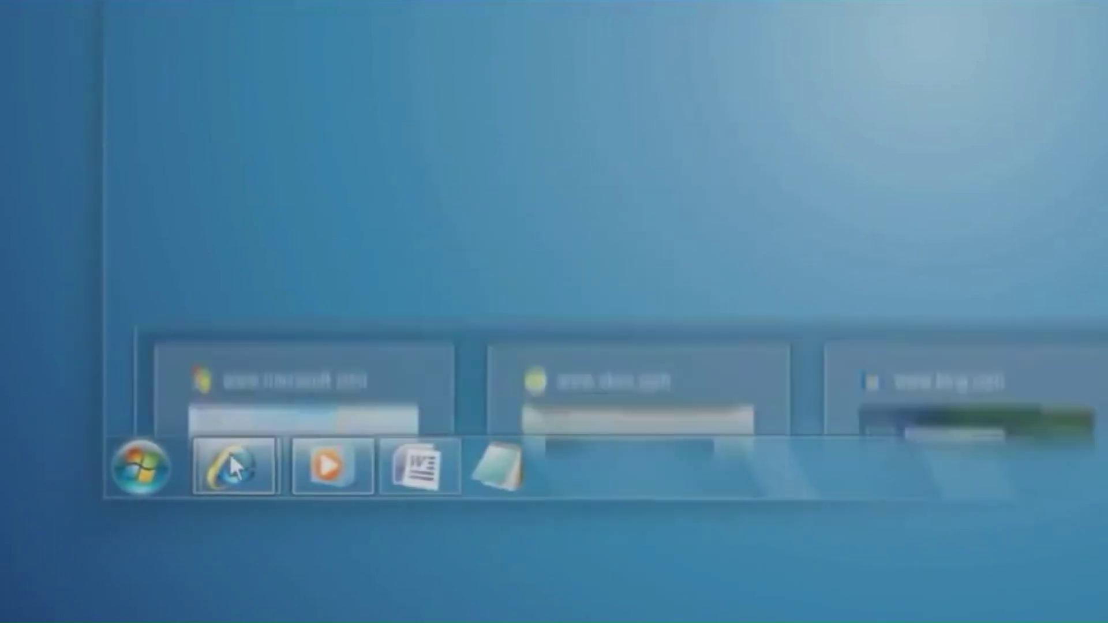
mouse_move(339, 466)
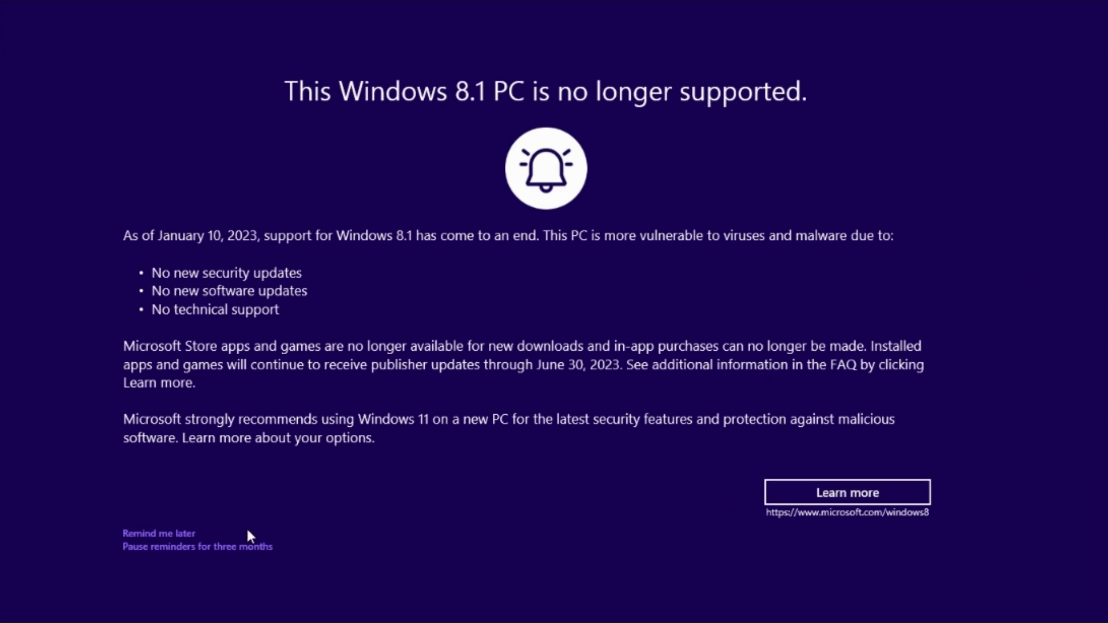
Step: Postpone the Windows 8.1 end-of-support reminder and open Microsoft Edge
left_click(173, 536)
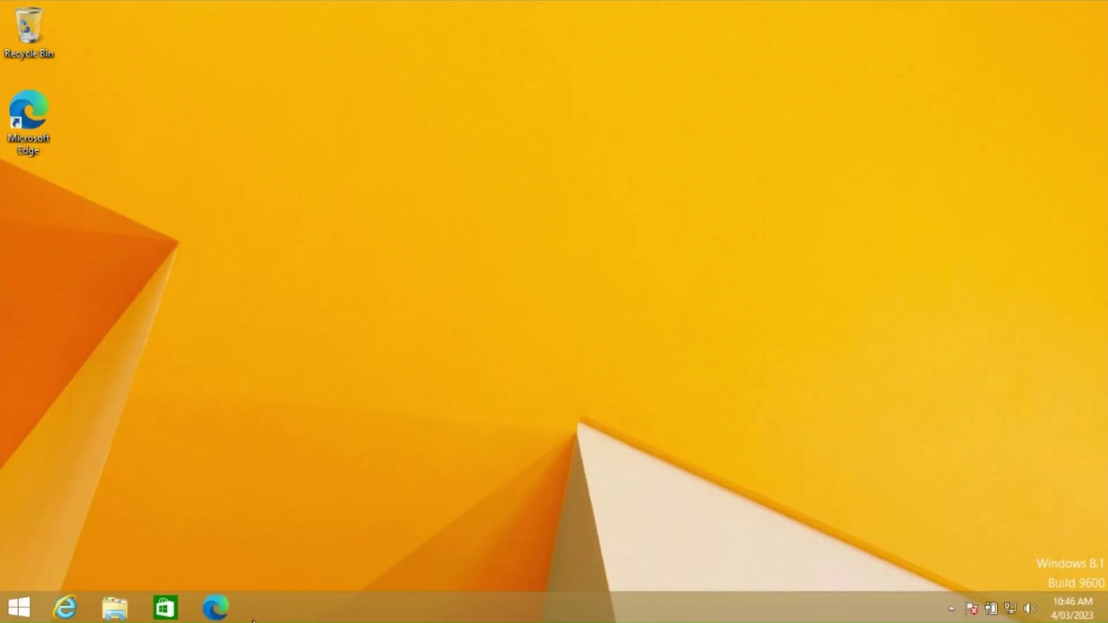
left_click(215, 607)
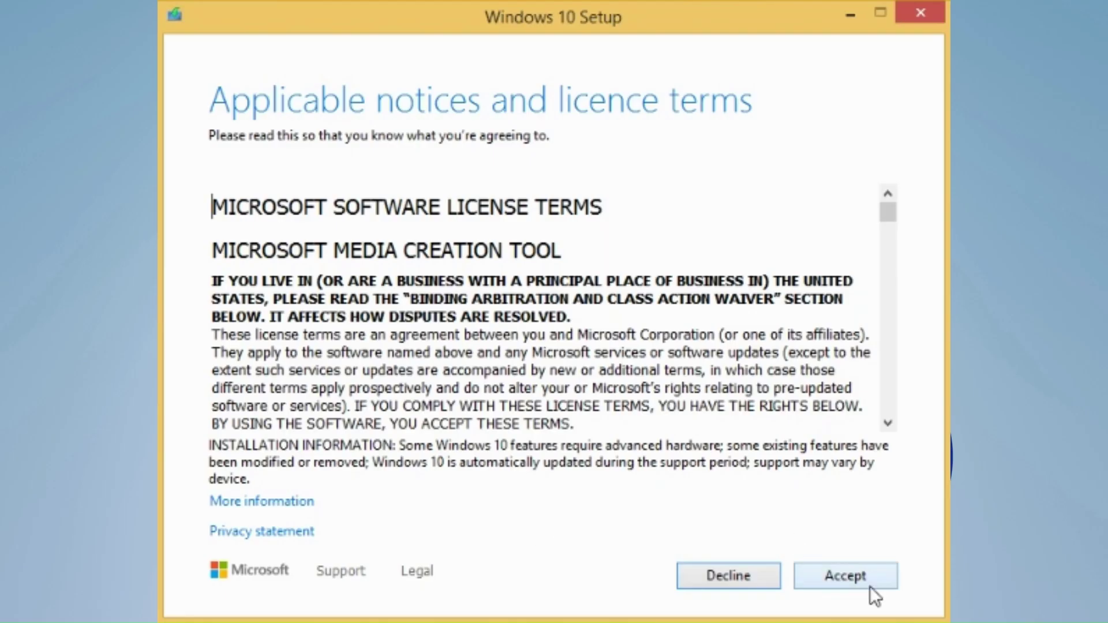
Step: Accept the Media Creation Tool licence terms and proceed with the option to upgrade this PC now
left_click(868, 584)
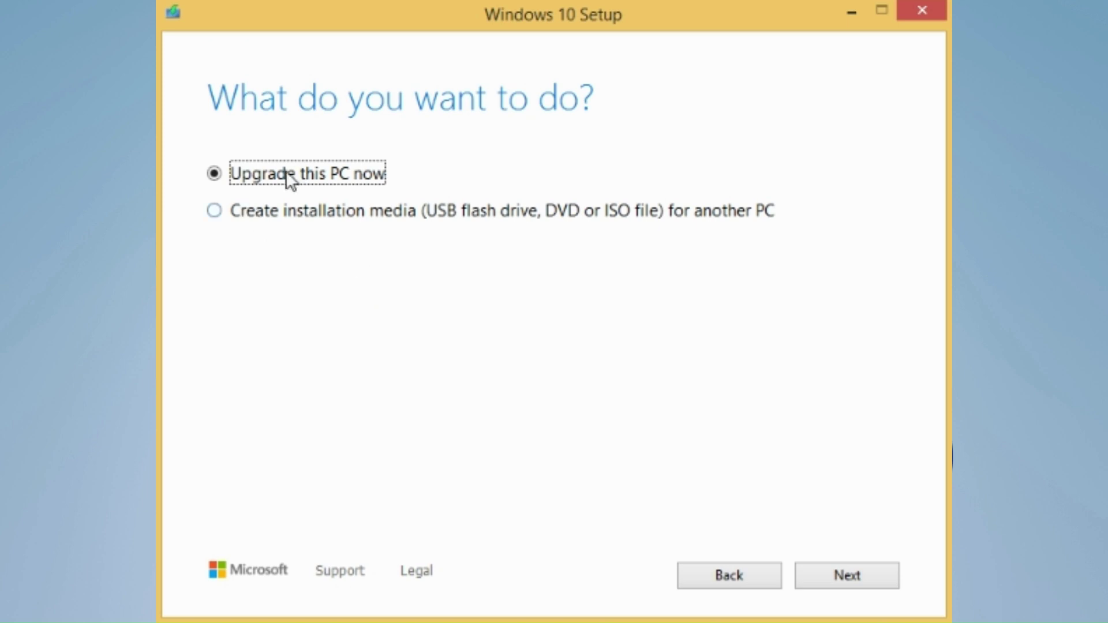
left_click(861, 584)
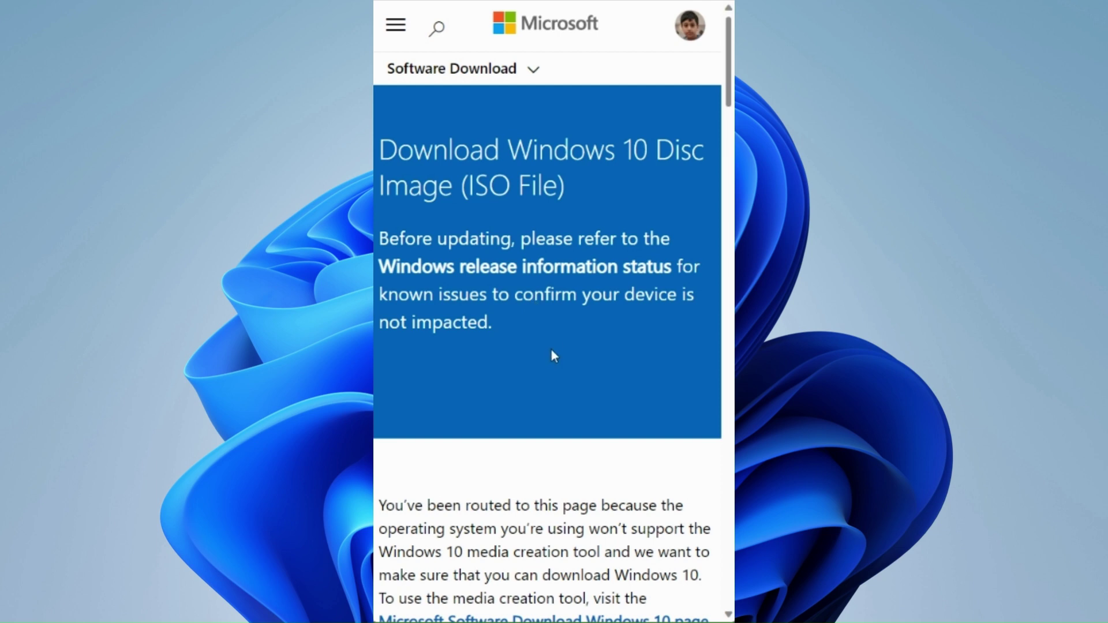
Step: Choose Windows 10 (multi-edition ISO) as the edition on the disc image download page and confirm it
scroll(588, 297, "down", 10)
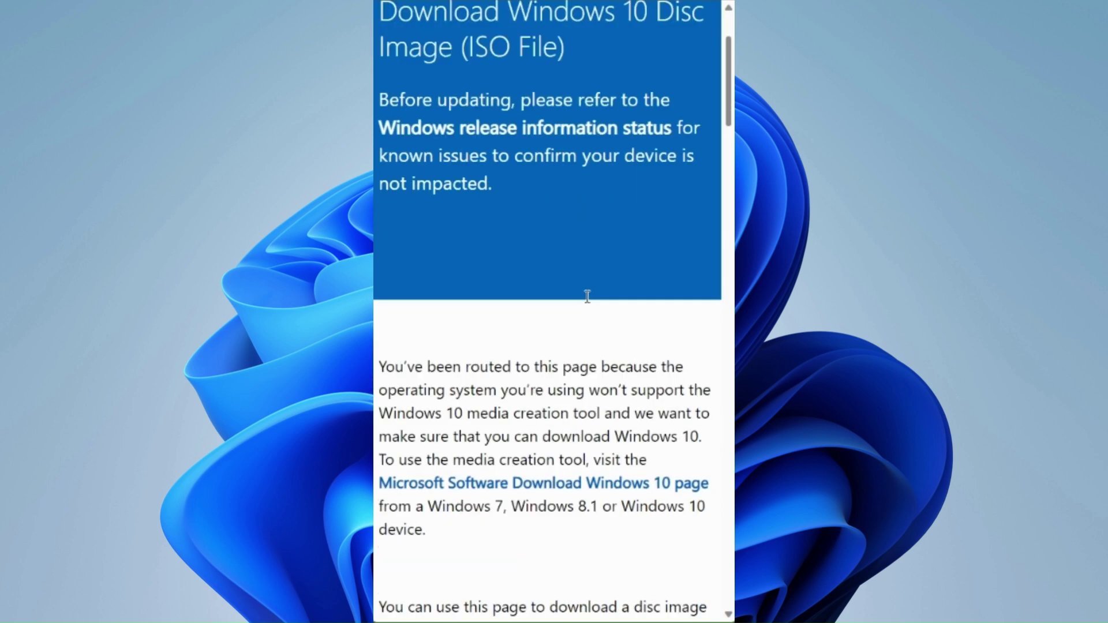
scroll(588, 297, "down", 5)
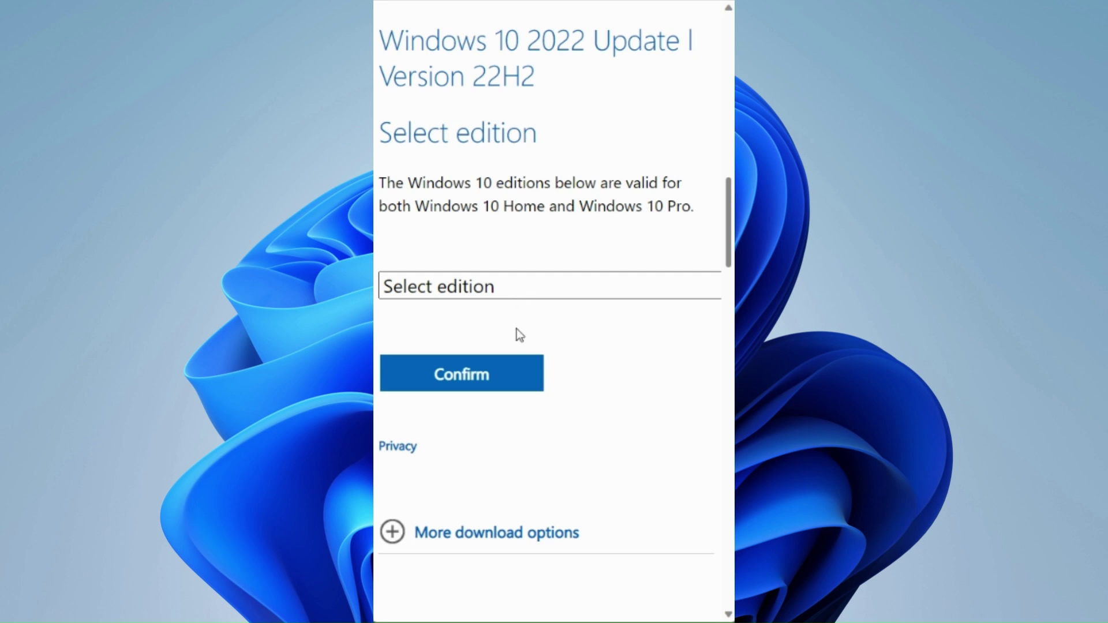
left_click(517, 355)
left_click(494, 383)
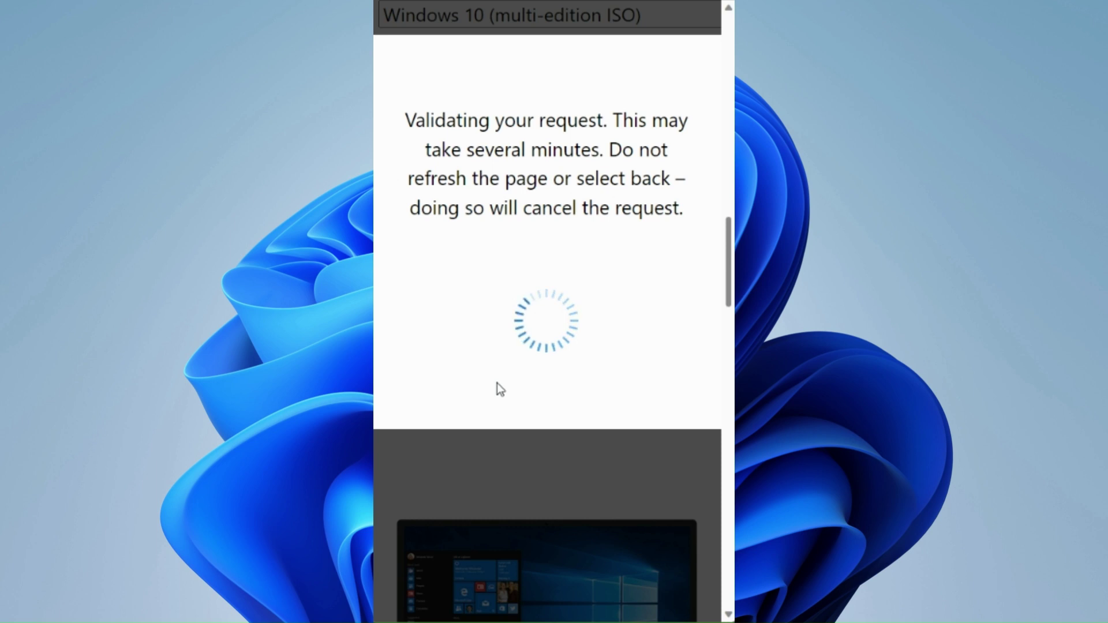
Step: Select the product language for the Windows 10 disc image and confirm it
scroll(514, 177, "down", 5)
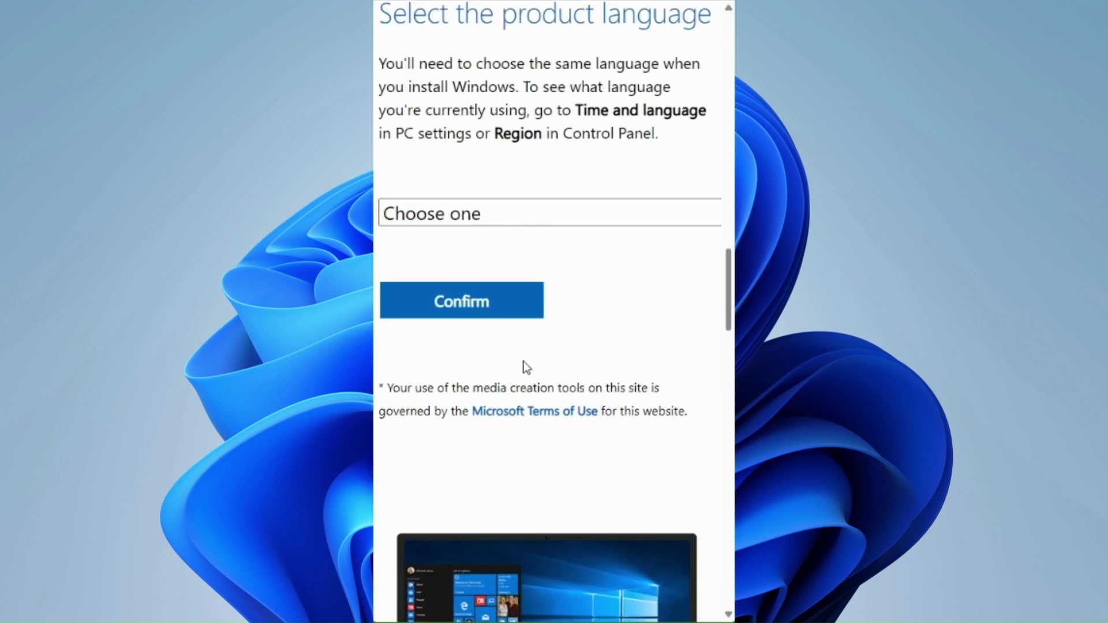
key("e")
left_click(517, 309)
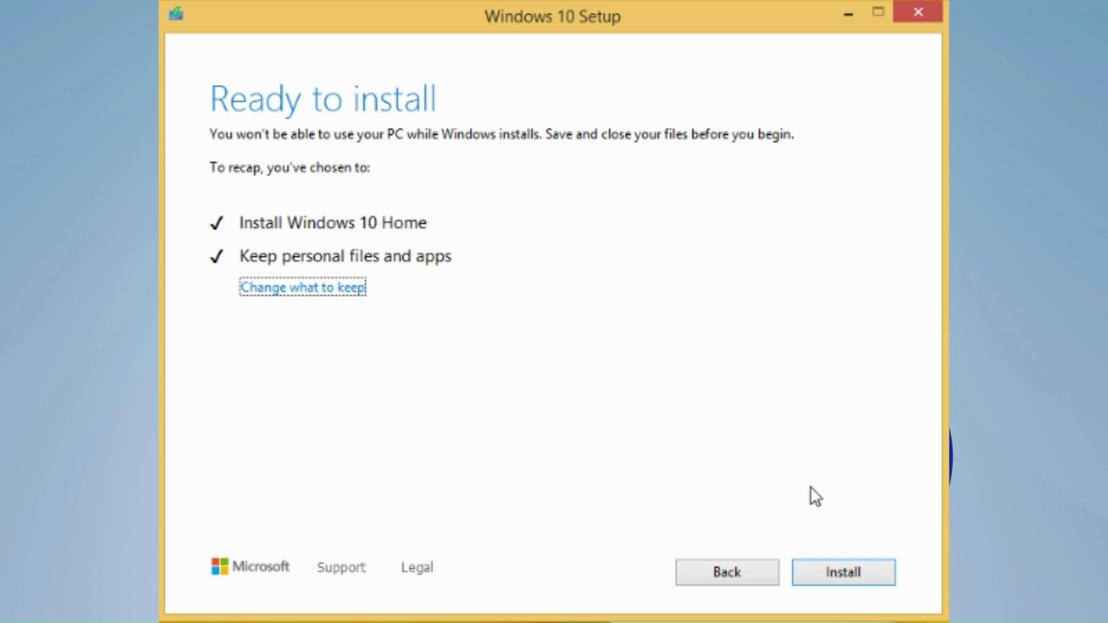
Step: Start installing Windows 10 Home while keeping personal files and apps
left_click(852, 586)
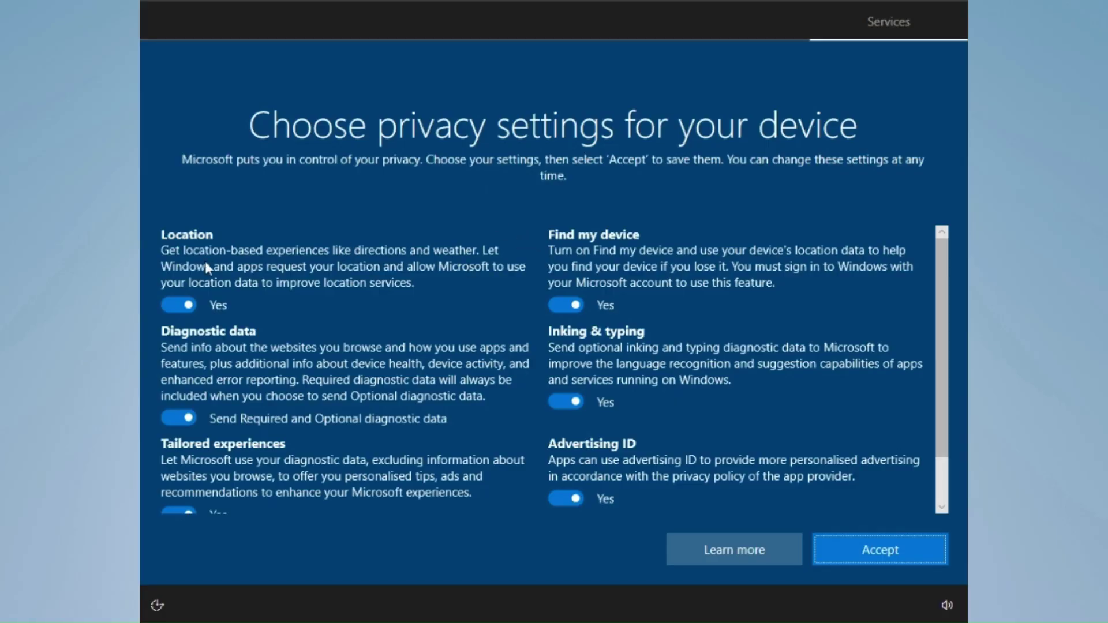
Step: Review the device privacy settings from Location to Advertising ID and accept them with every option turned on
scroll(394, 263, "down", 2)
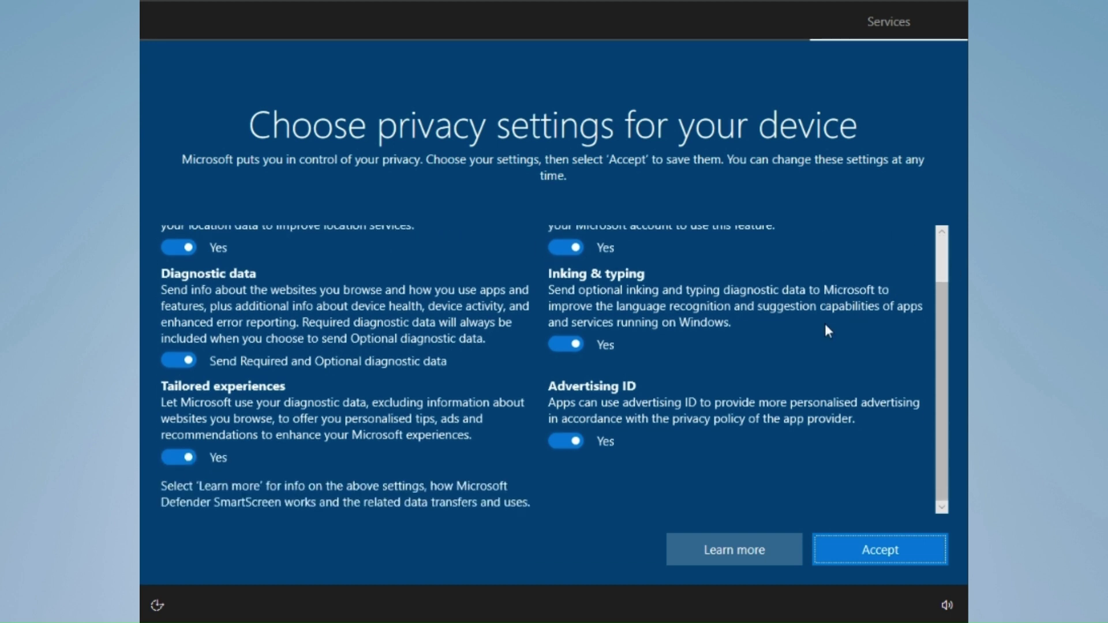
scroll(831, 322, "up", 2)
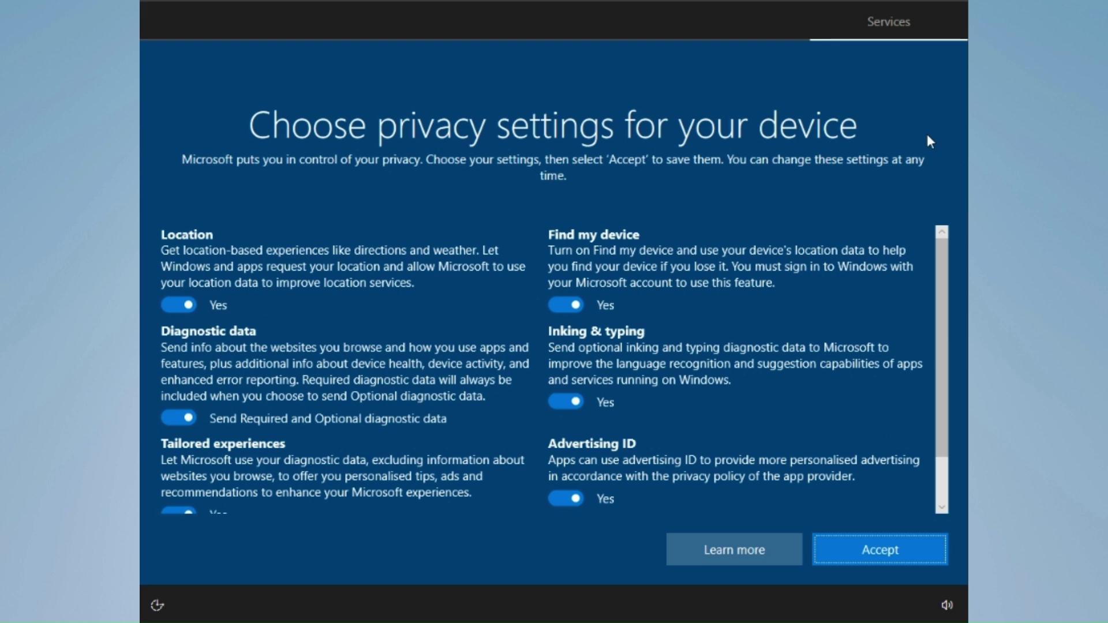
scroll(767, 243, "down", 2)
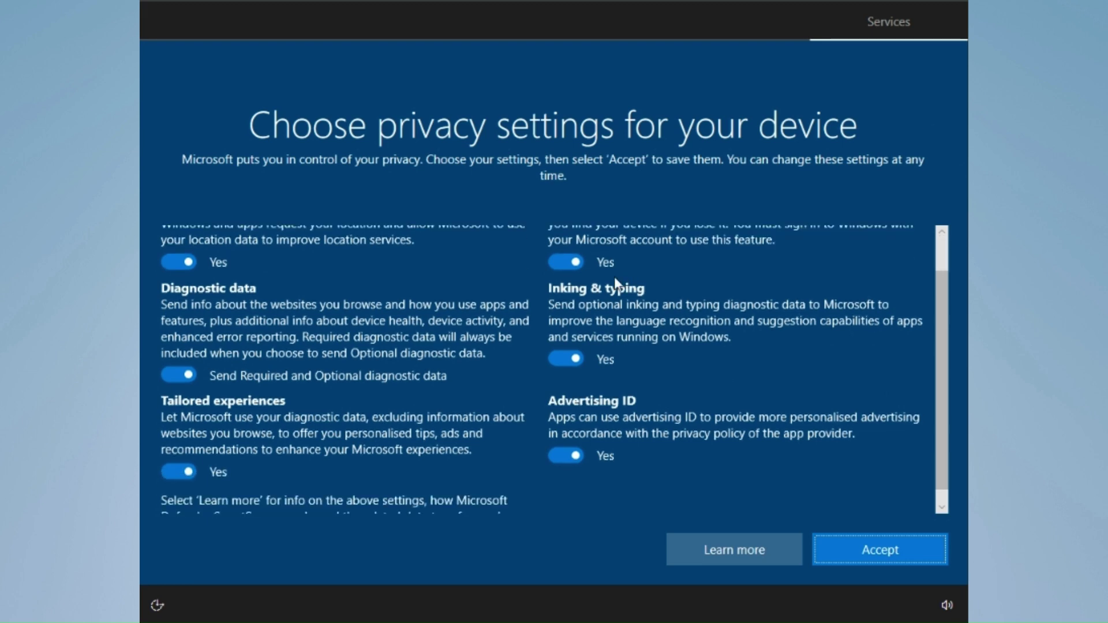
scroll(421, 334, "up", 1)
scroll(392, 331, "up", 1)
scroll(549, 399, "down", 2)
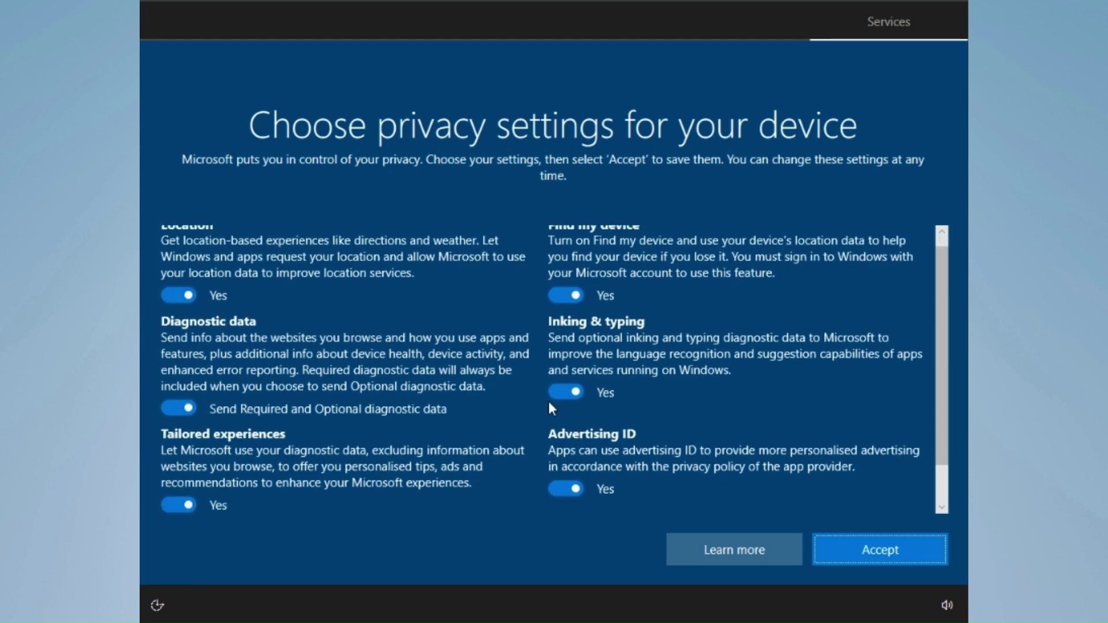
scroll(240, 324, "up", 1)
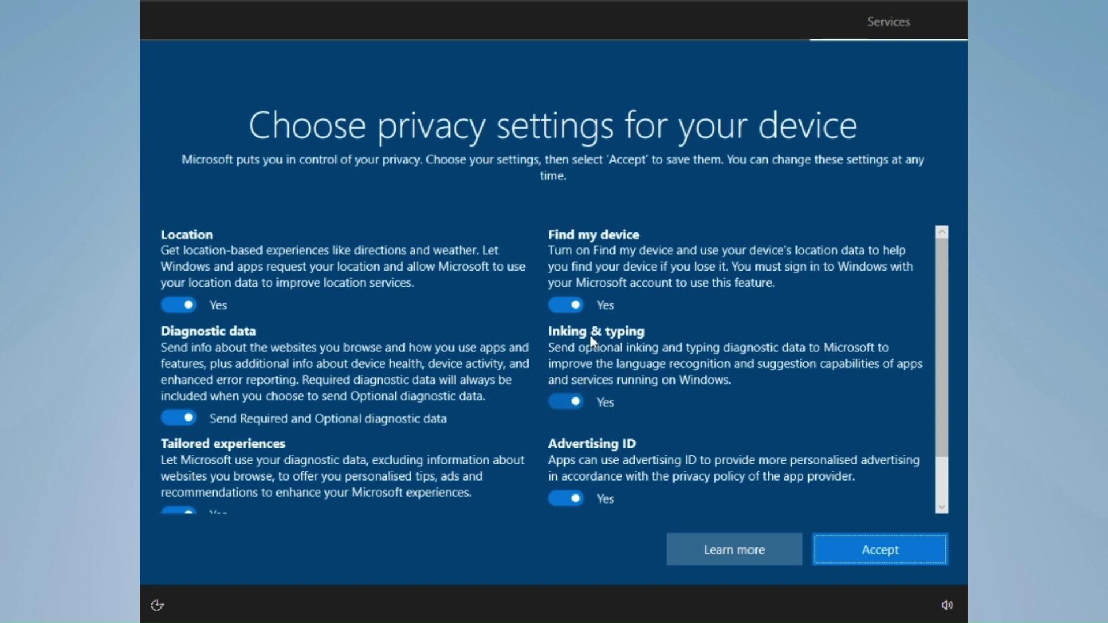
scroll(455, 379, "down", 1)
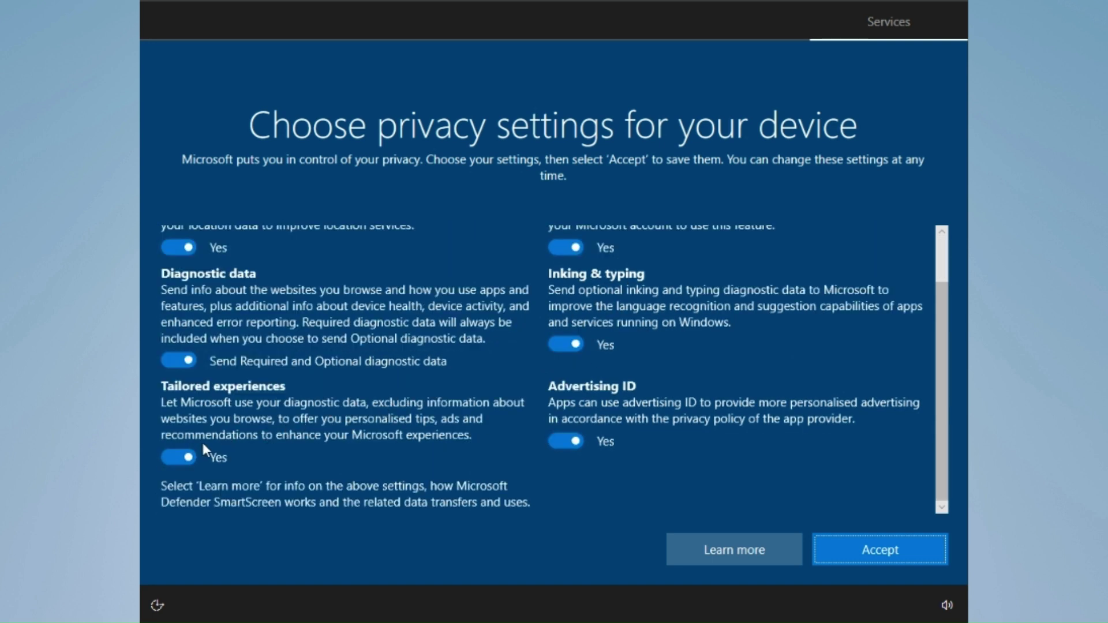
scroll(254, 399, "up", 1)
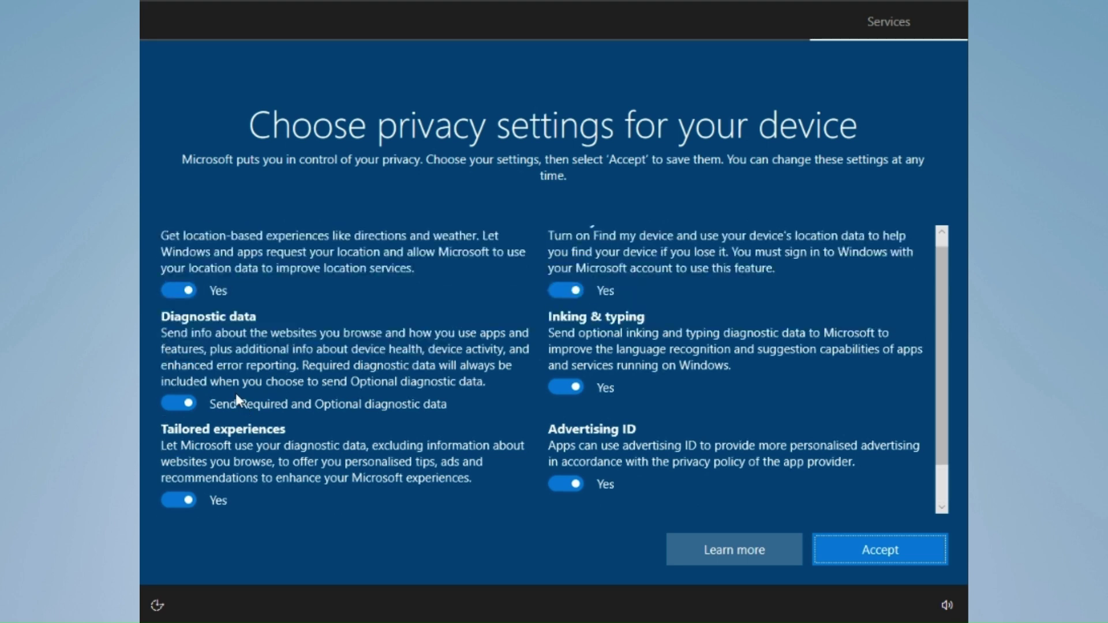
scroll(228, 427, "down", 1)
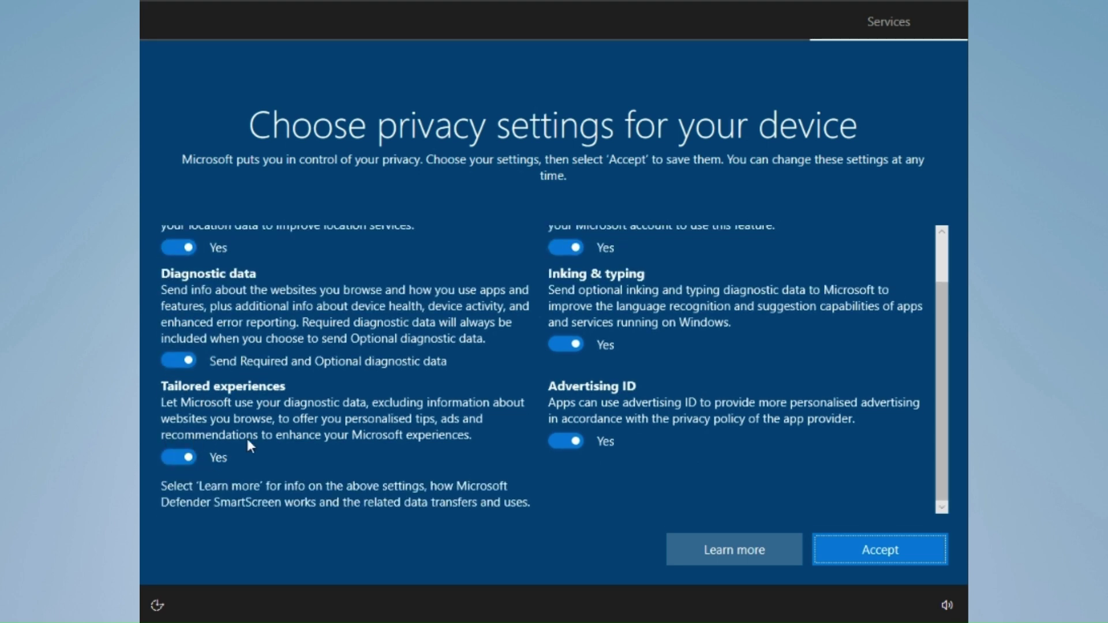
scroll(461, 333, "up", 1)
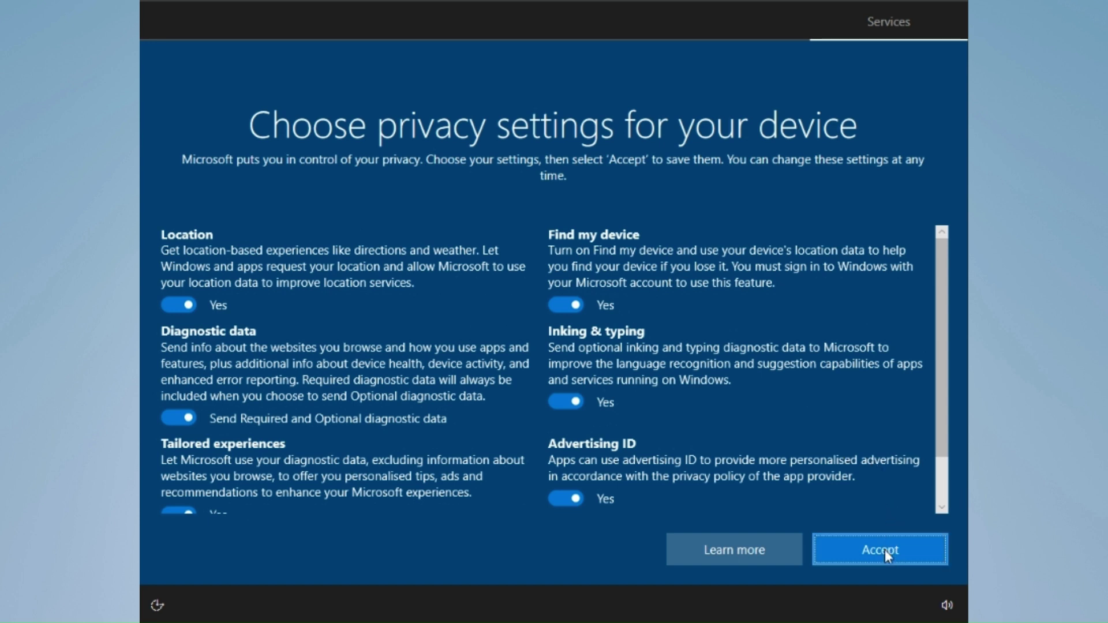
scroll(837, 364, "down", 1)
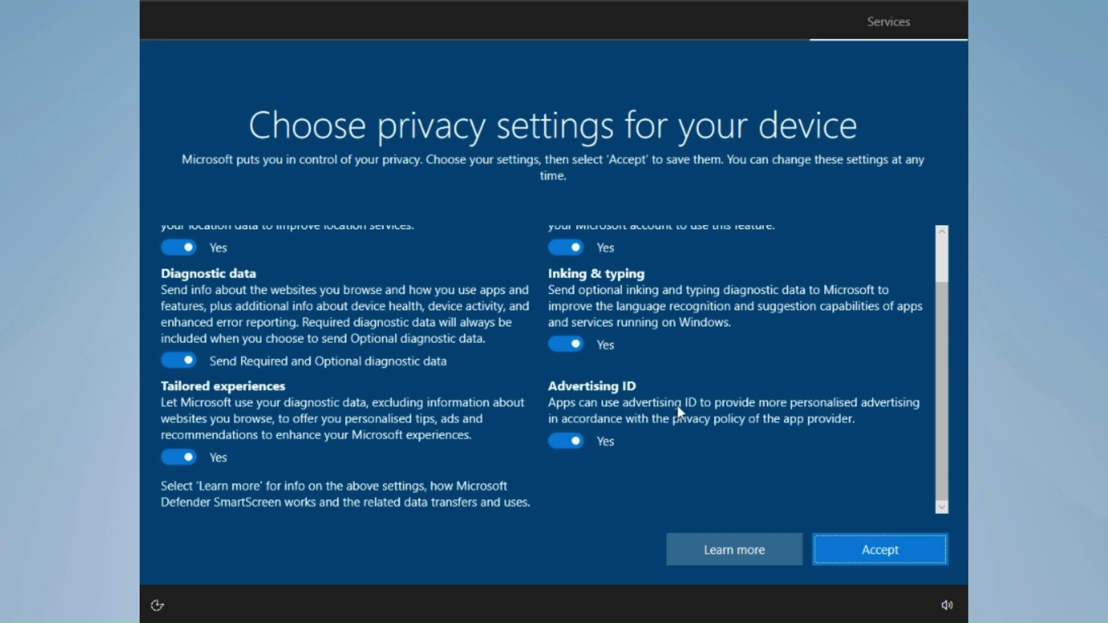
scroll(746, 454, "up", 1)
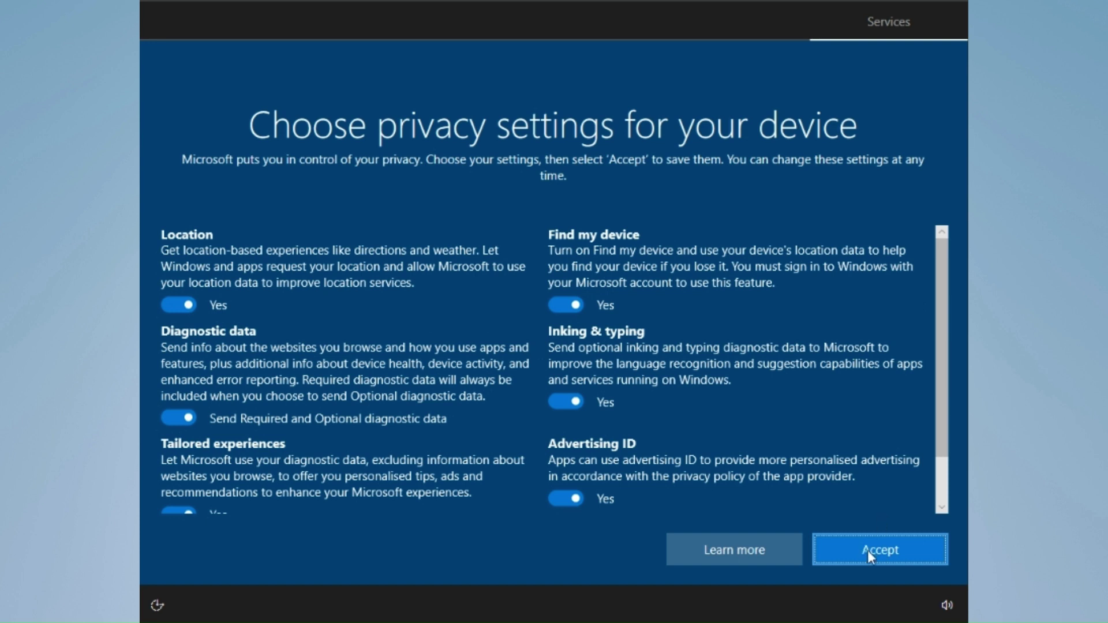
left_click(867, 549)
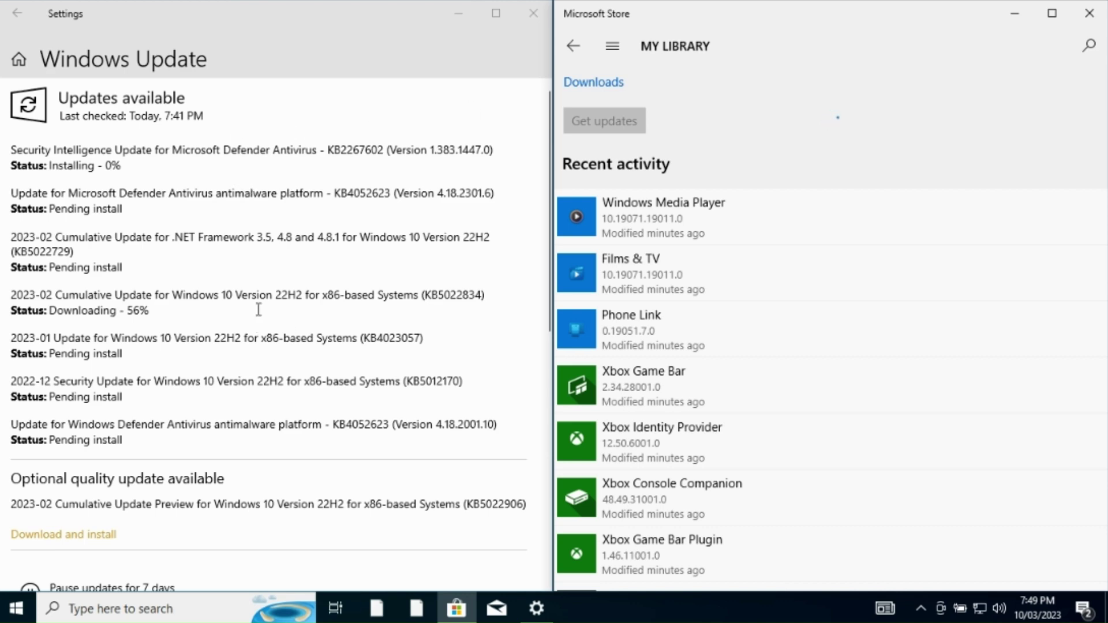
Step: Look through the pending updates, the optional quality update and the update options on the Windows Update page
scroll(173, 369, "down", 3)
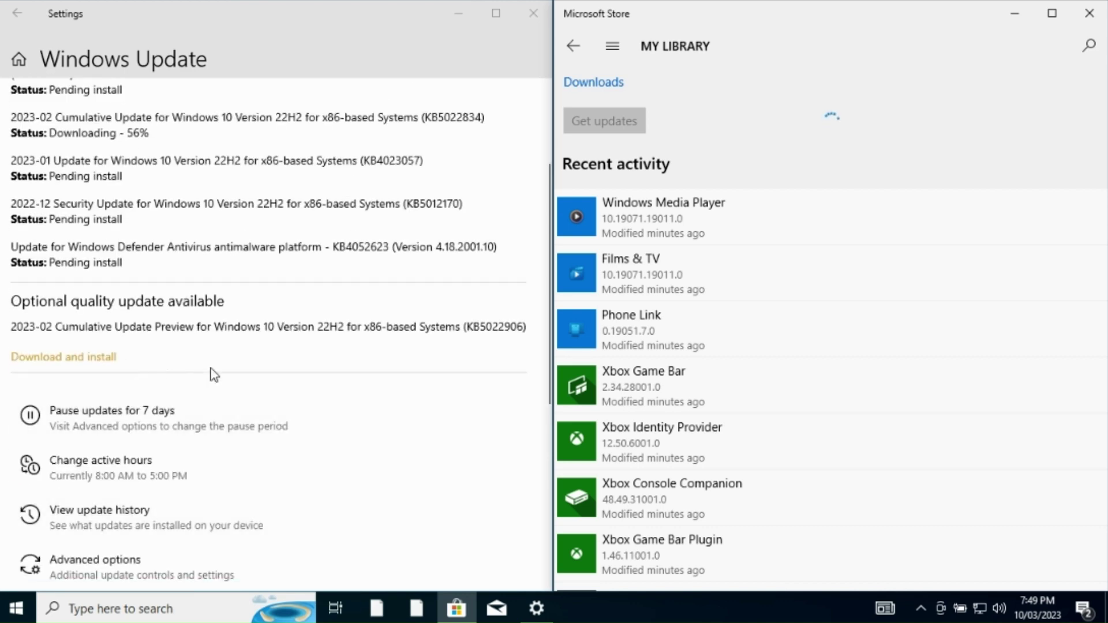
scroll(168, 370, "up", 3)
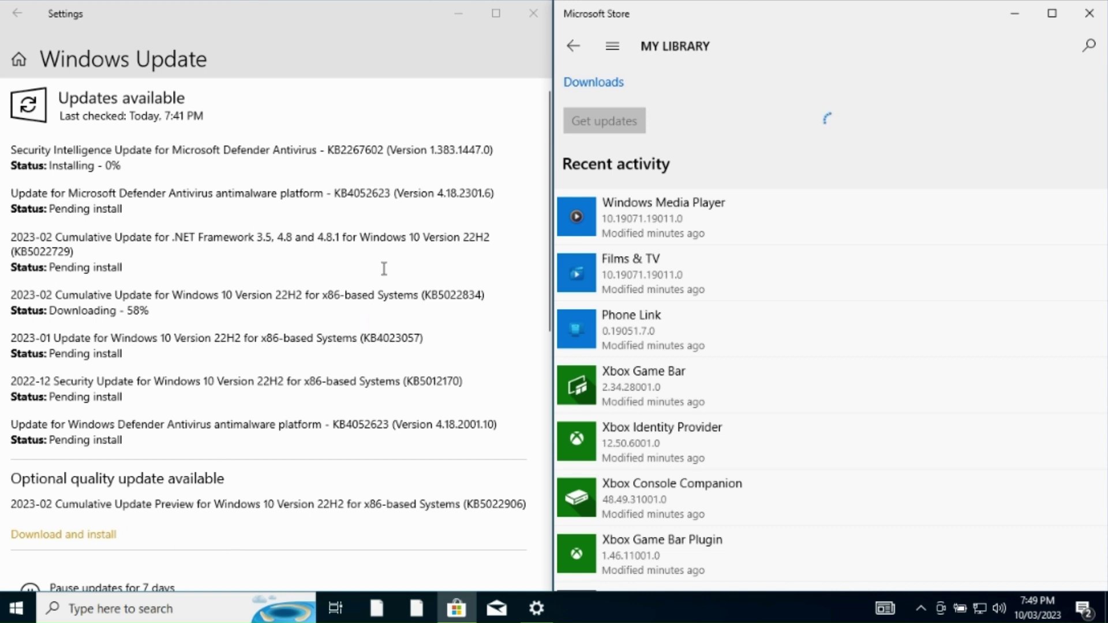
scroll(500, 326, "down", 3)
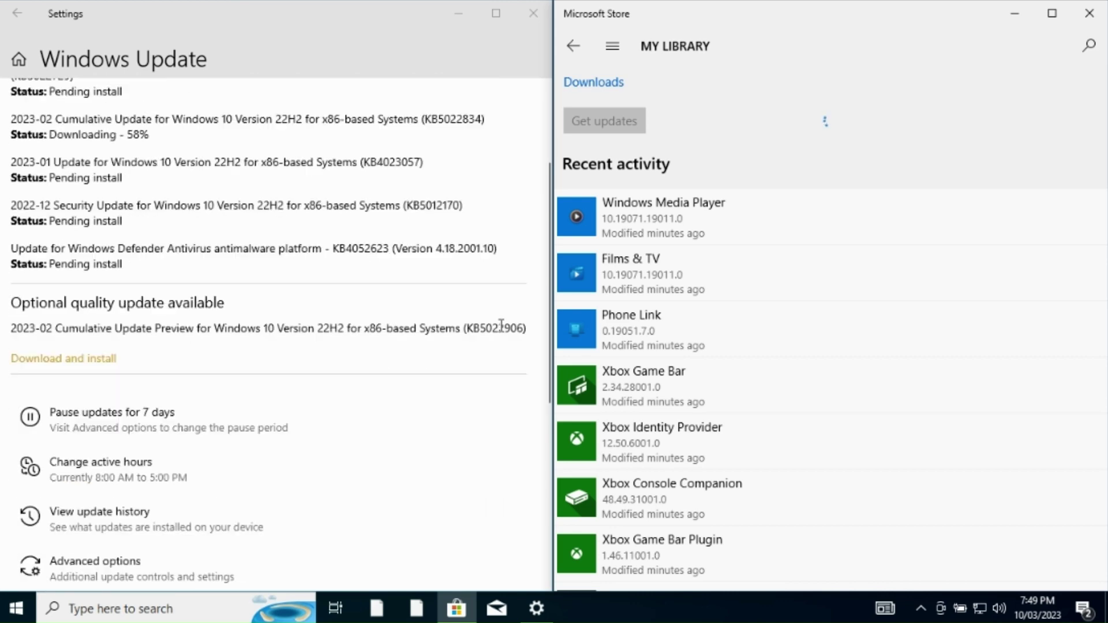
scroll(502, 329, "up", 3)
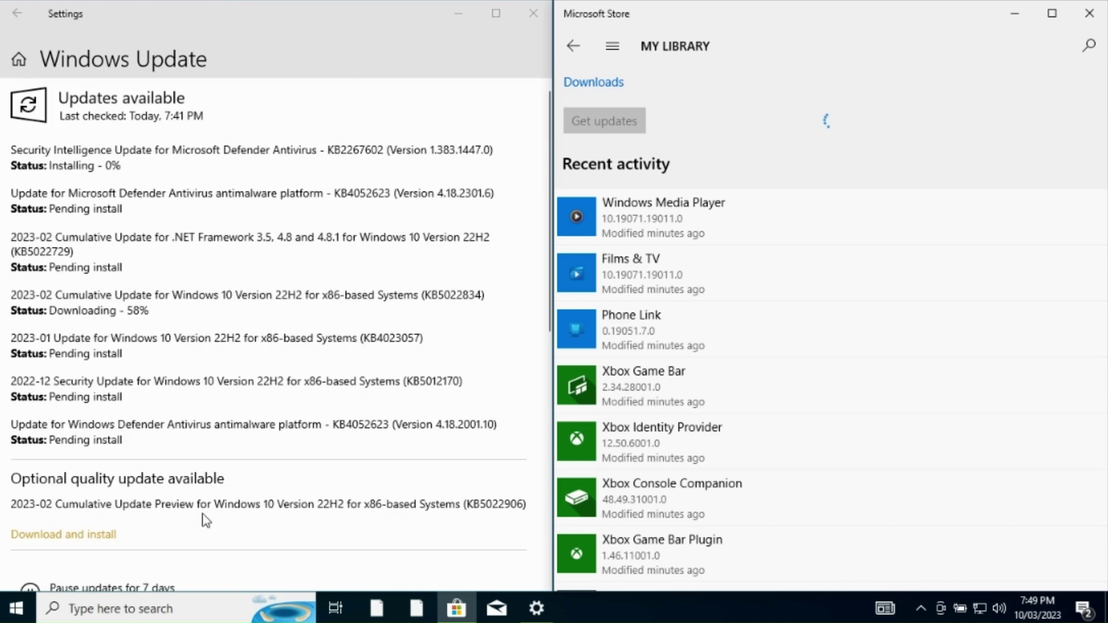
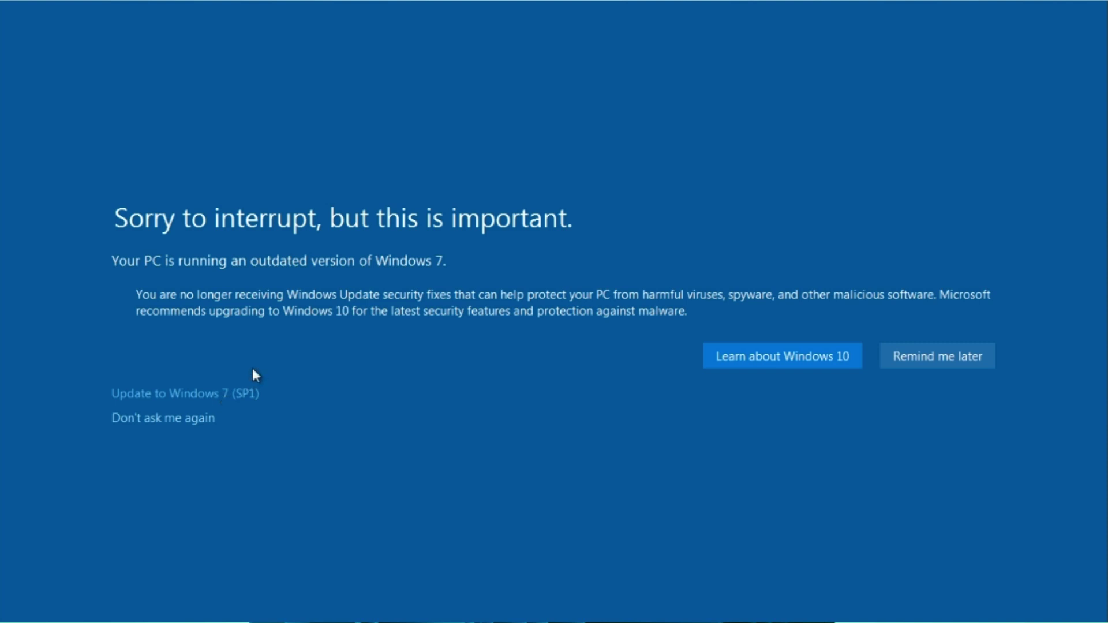
Step: Leave the outdated Windows 7 notice and search Bing for "windows 7 service pack 1" in Internet Explorer
key("alt+F4")
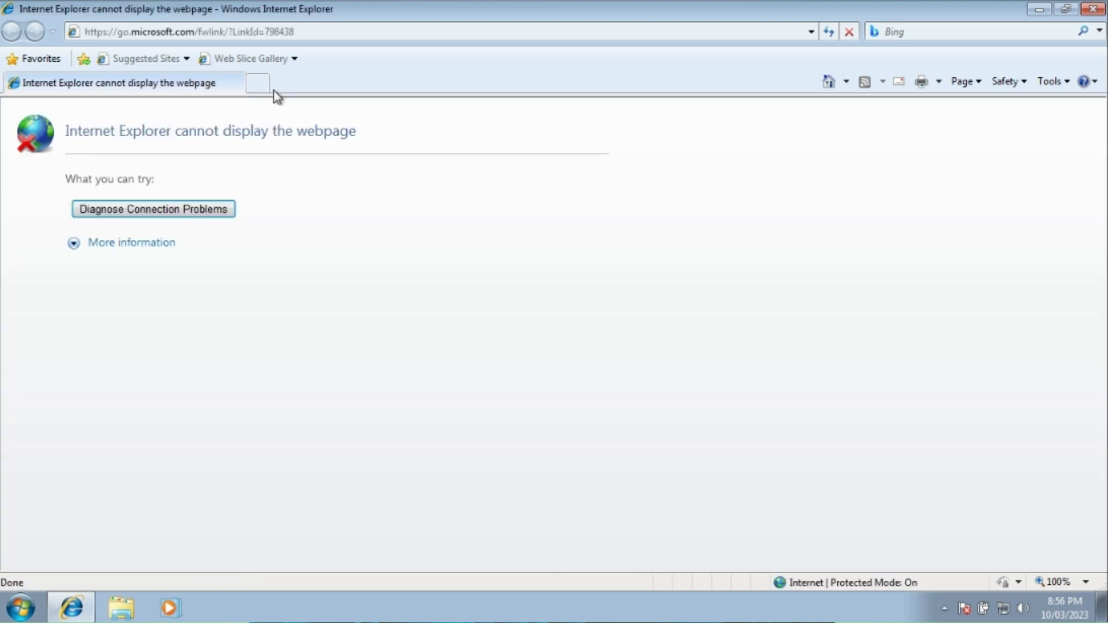
left_click(560, 38)
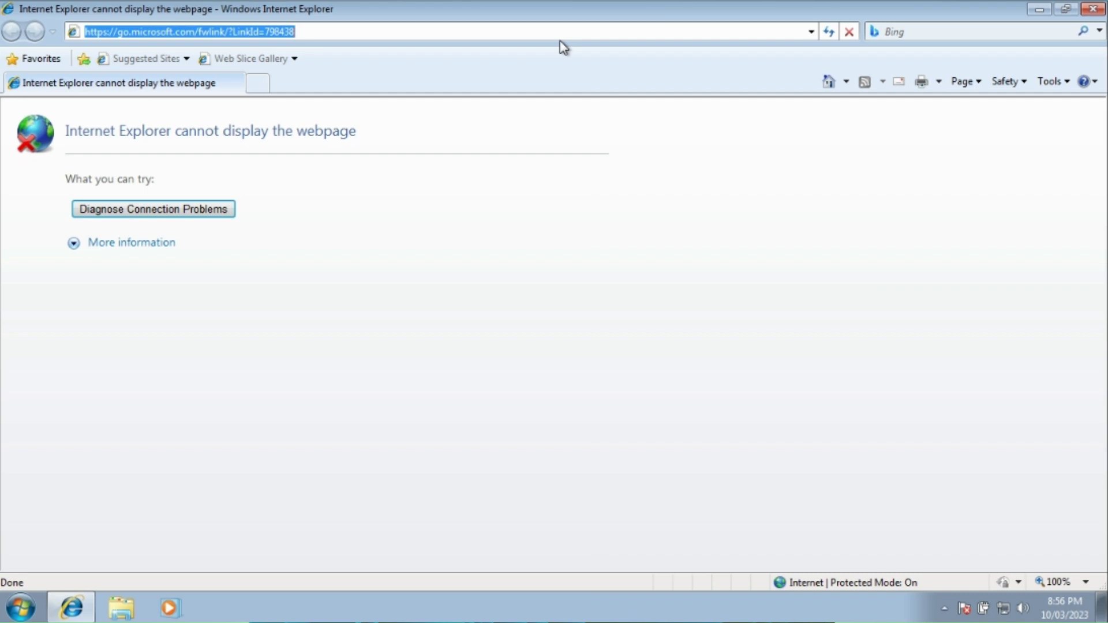
type("windows")
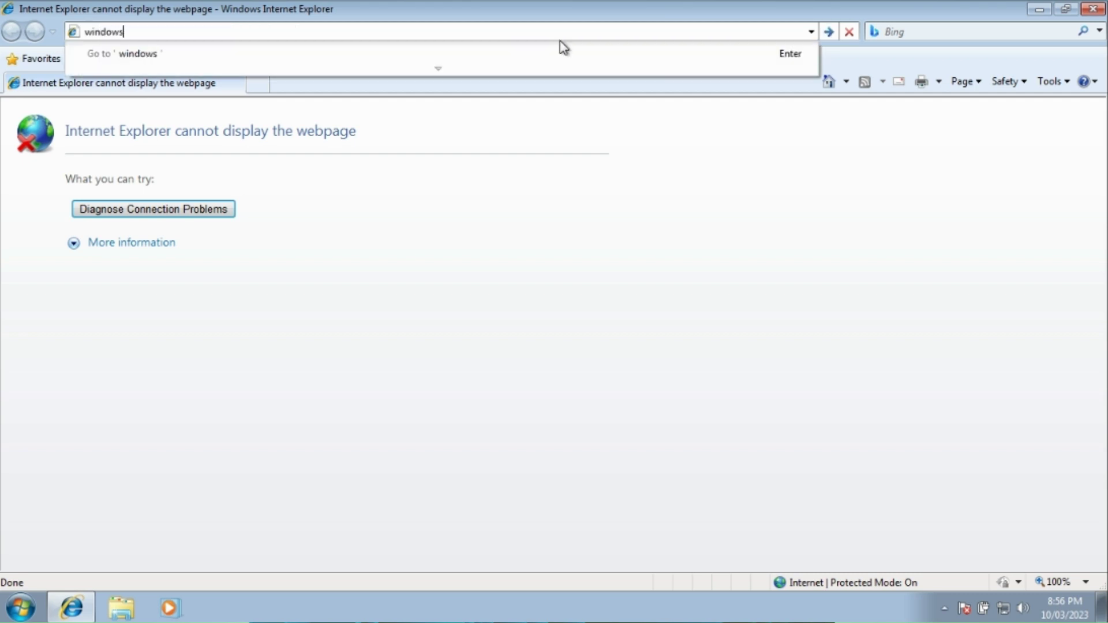
left_click(376, 66)
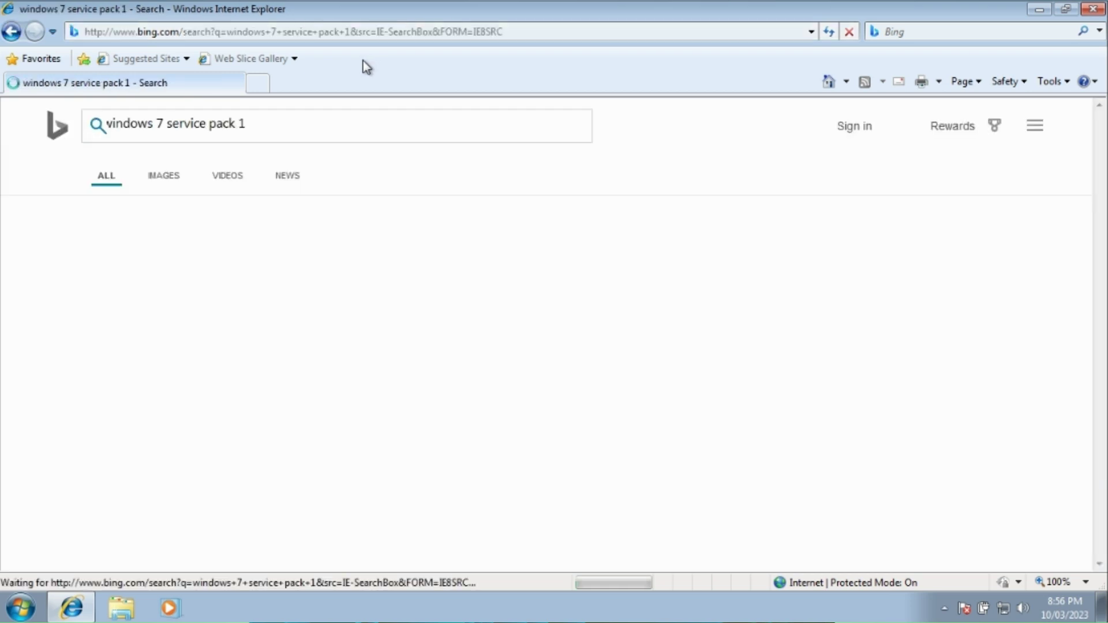
left_click(317, 131)
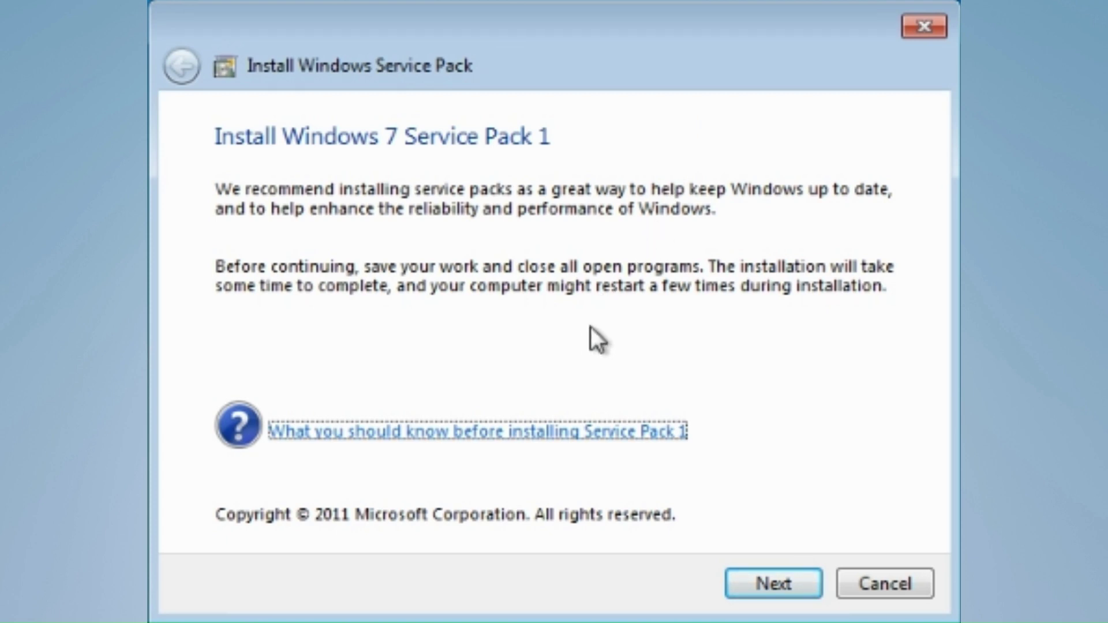
Step: Proceed past the introduction of the Windows 7 Service Pack 1 installer
left_click(782, 579)
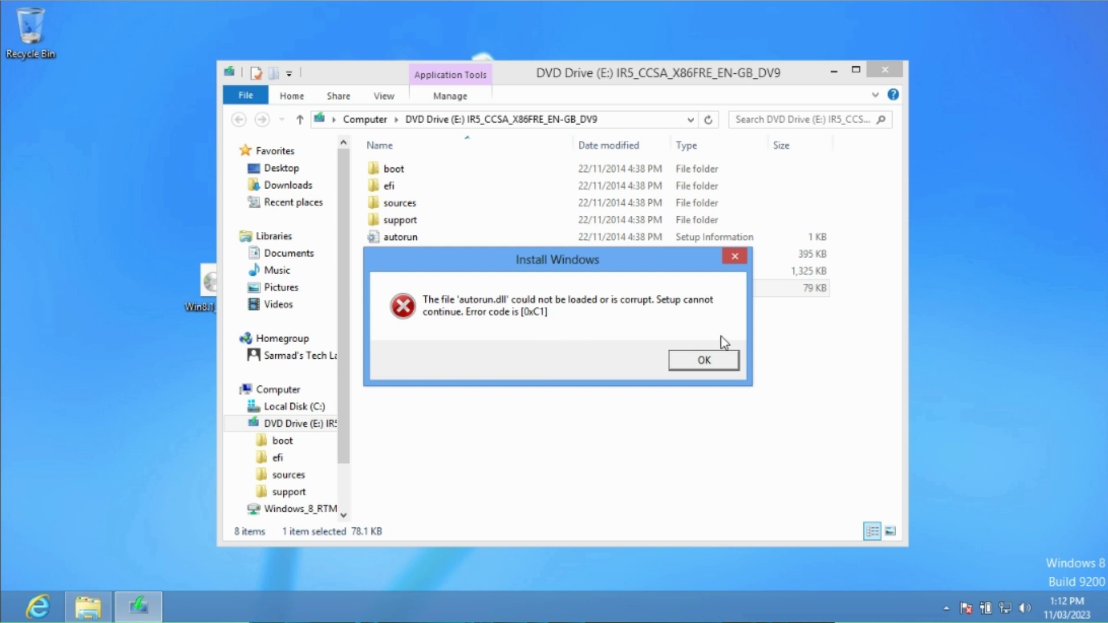
Step: Dismiss the Install Windows error about the autorun.dll file
left_click(735, 365)
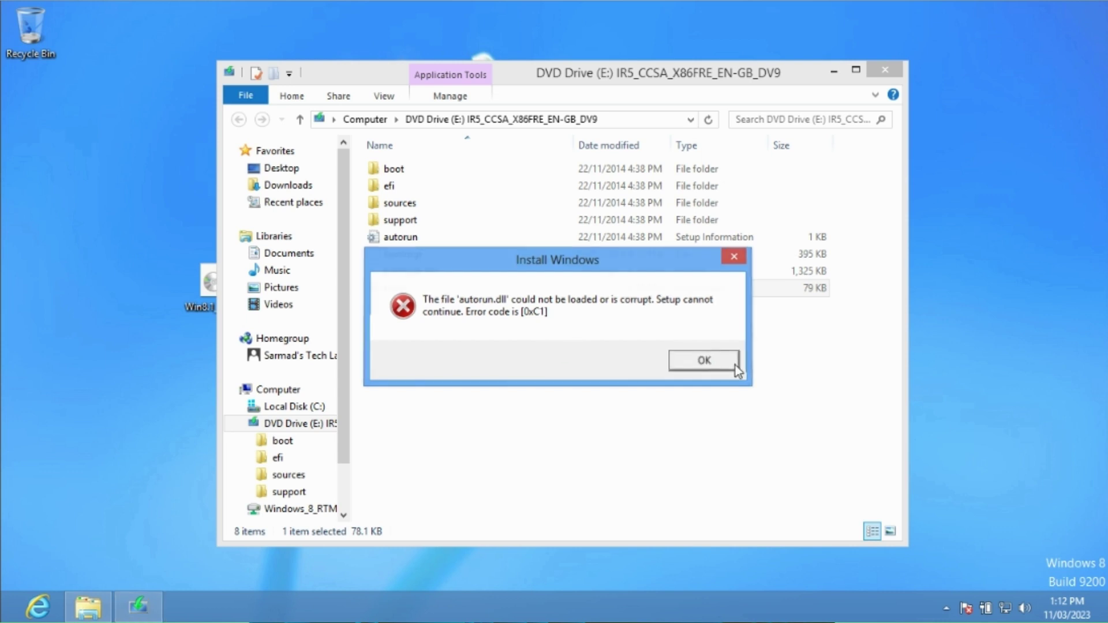